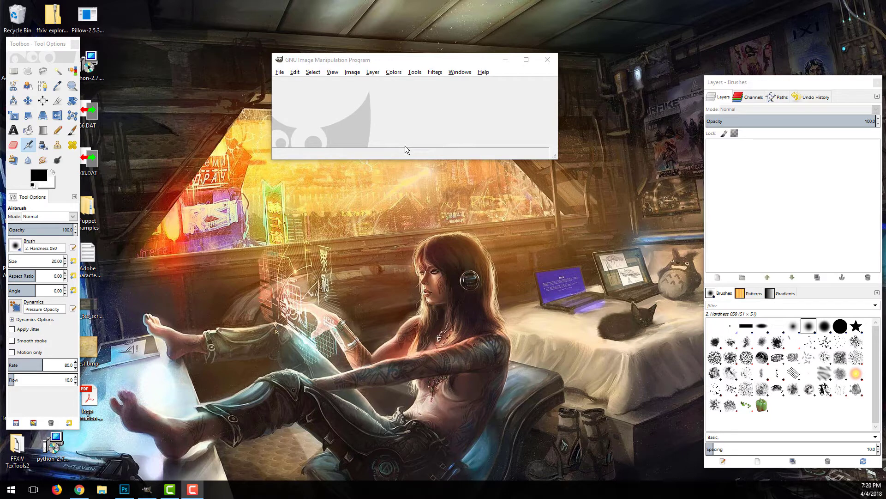
# Step: Open the model pal_yj1 .dds texture with loading of mipmaps turned off, and maximize the image window
pyautogui.click(280, 71)
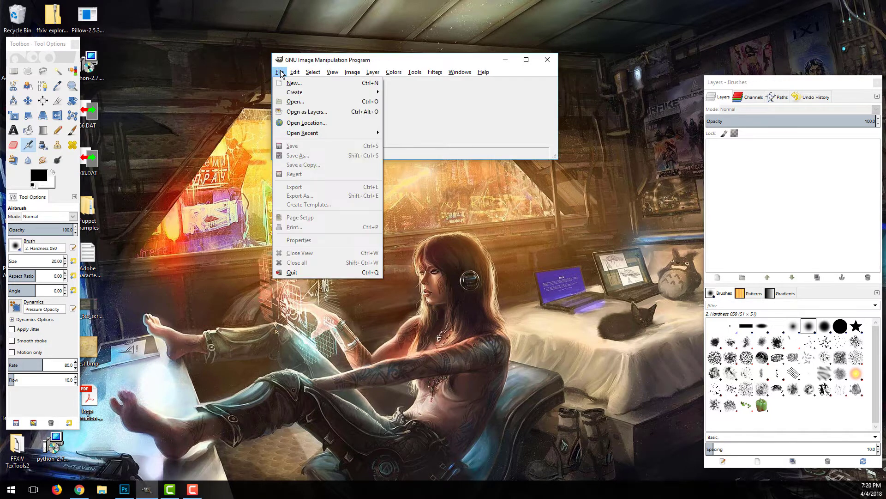
pyautogui.click(296, 102)
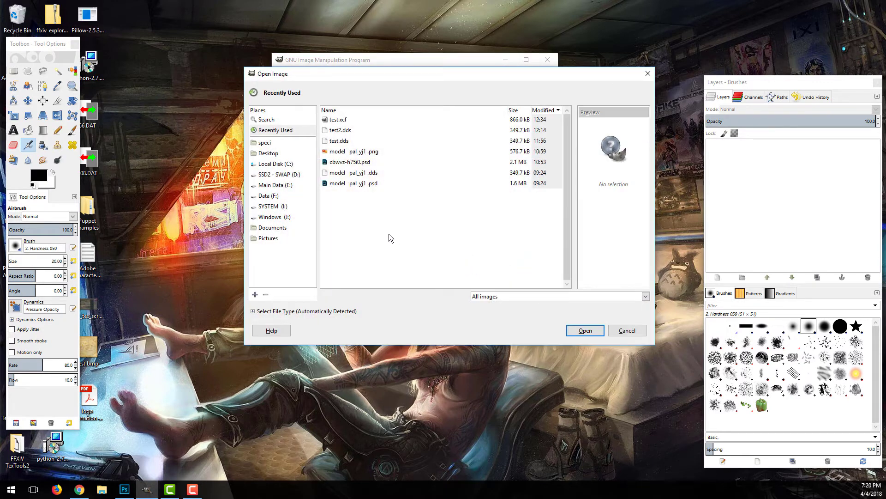
pyautogui.click(368, 175)
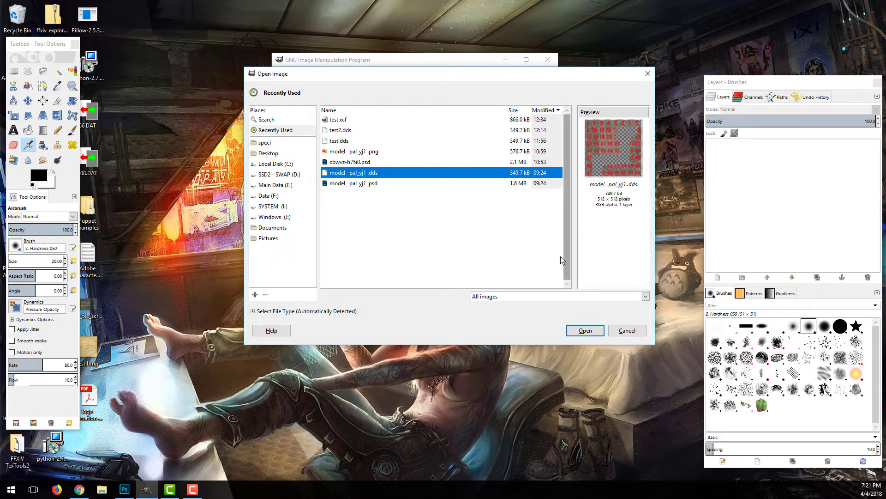
pyautogui.click(588, 331)
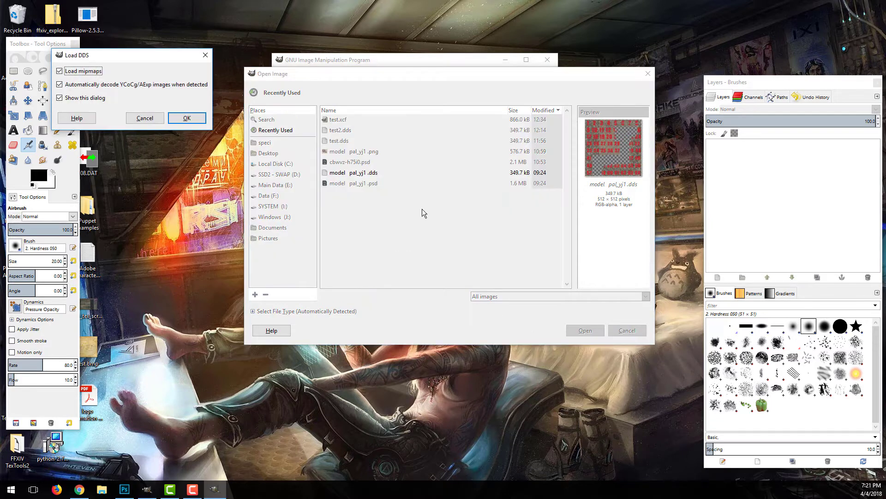
pyautogui.moveTo(99, 54); pyautogui.dragTo(403, 125)
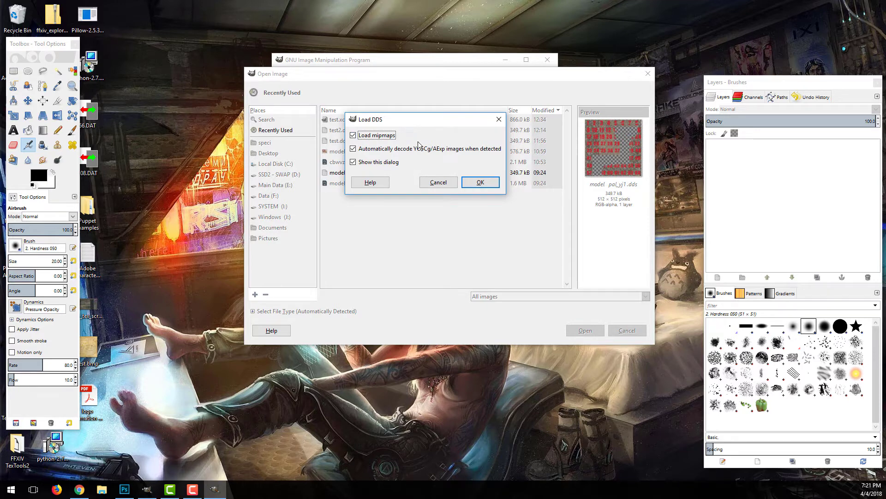
pyautogui.click(387, 138)
pyautogui.click(469, 184)
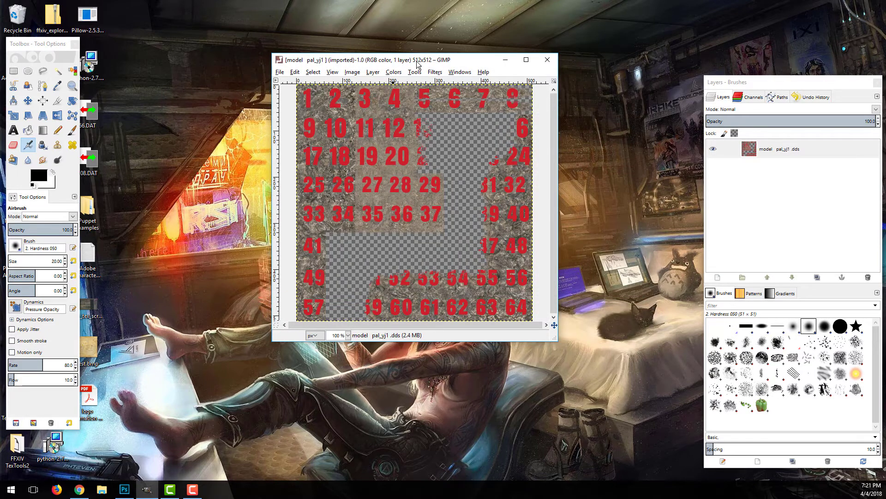
pyautogui.doubleClick(417, 60)
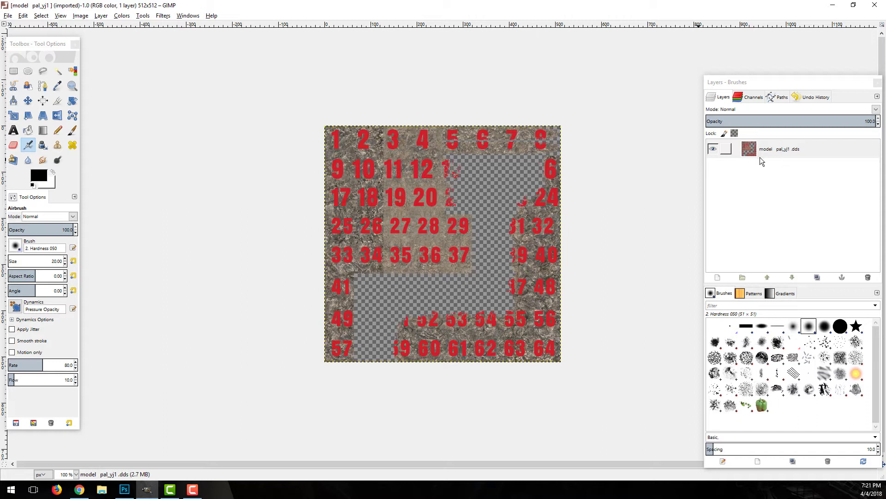
# Step: Hide the Red, Green and Blue channels and deactivate them, leaving only the Alpha channel active for editing
pyautogui.click(753, 102)
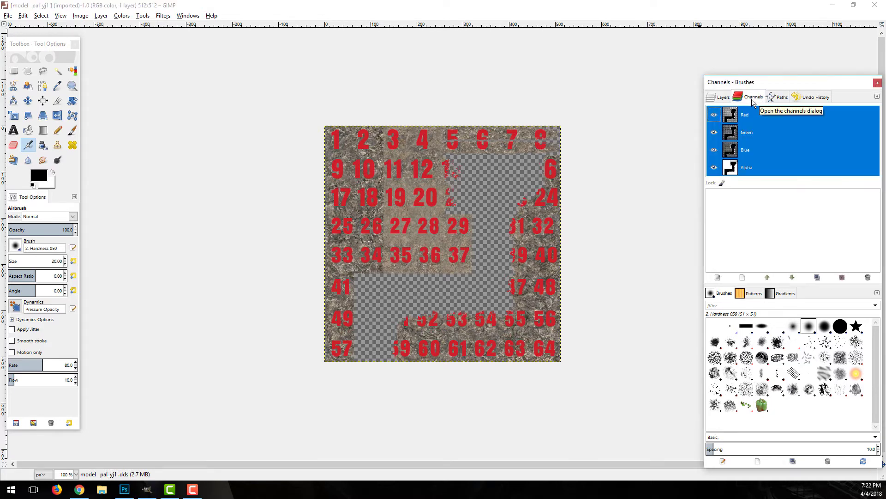
pyautogui.click(714, 114)
pyautogui.click(715, 132)
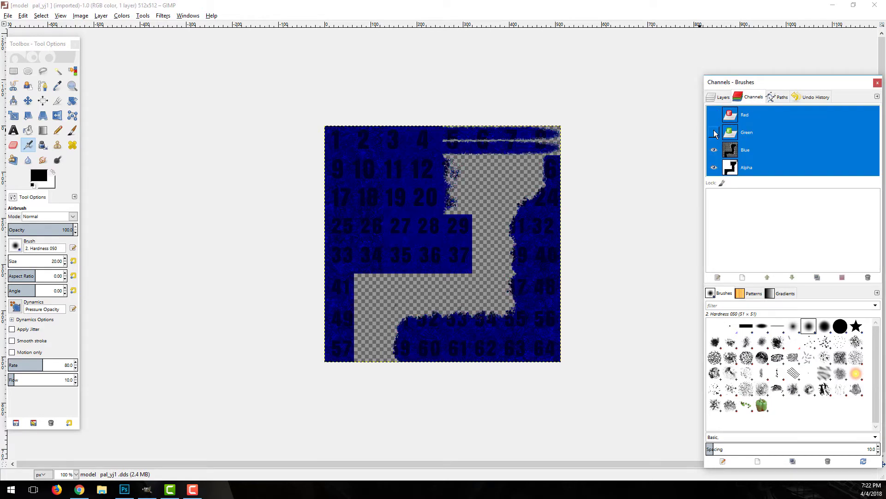
pyautogui.click(714, 149)
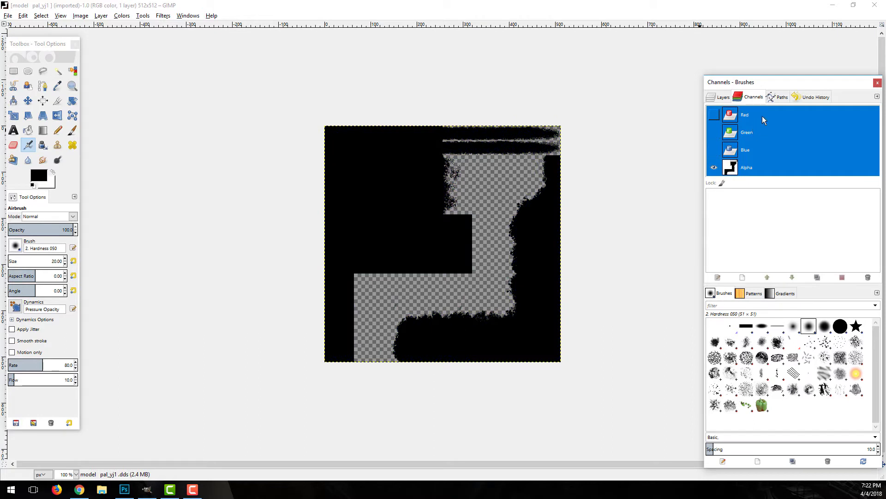
pyautogui.click(762, 116)
pyautogui.click(749, 136)
pyautogui.click(751, 150)
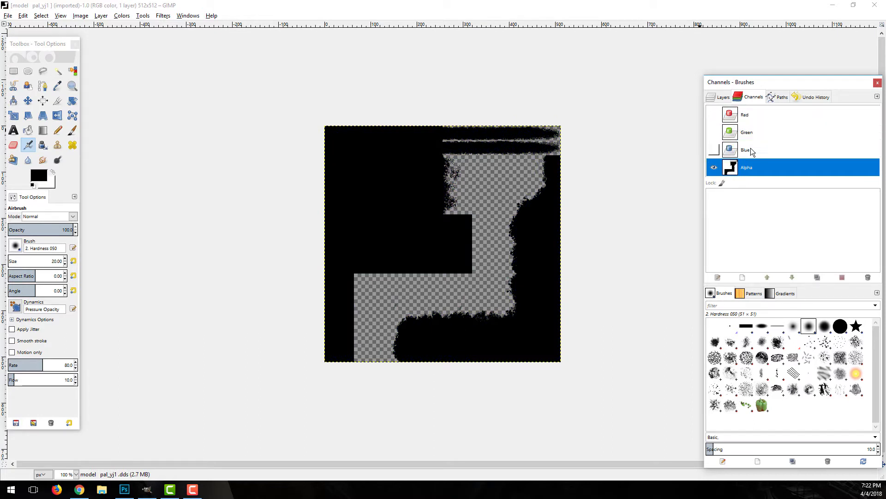
pyautogui.moveTo(755, 171); pyautogui.dragTo(759, 162)
pyautogui.click(748, 172)
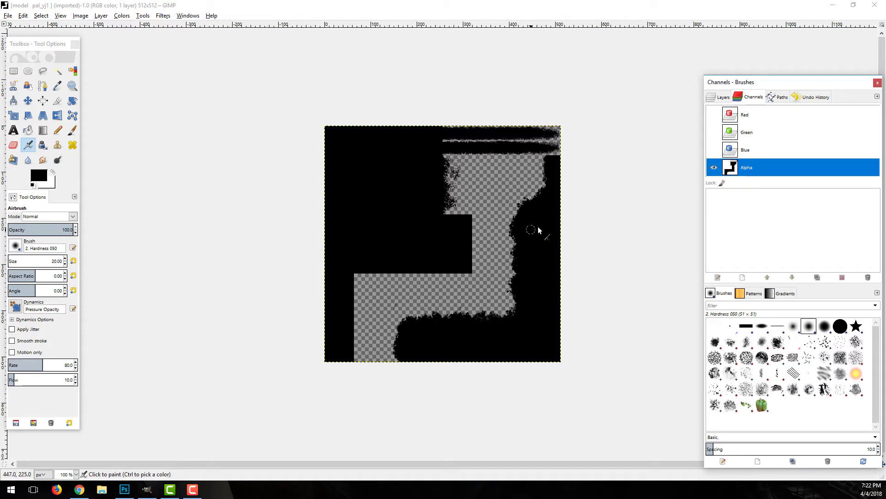
# Step: Duplicate the Alpha channel as a backup and make the original Alpha channel active again
pyautogui.rightClick(734, 169)
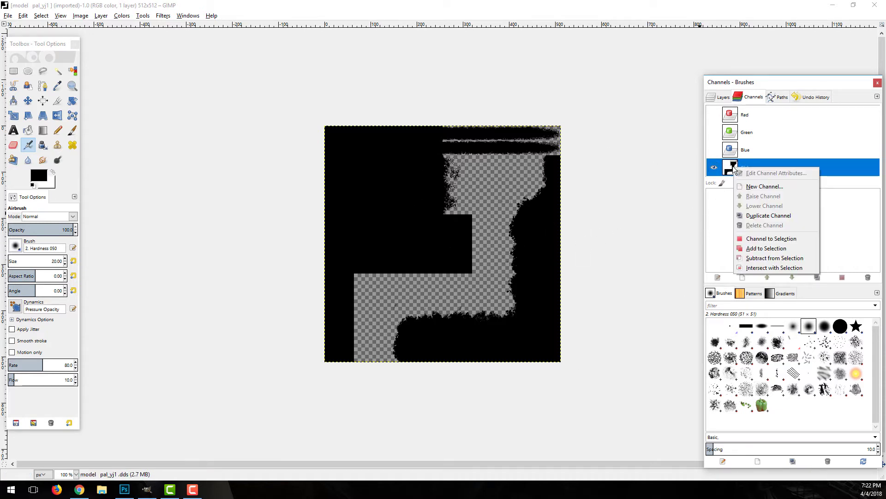
pyautogui.click(774, 216)
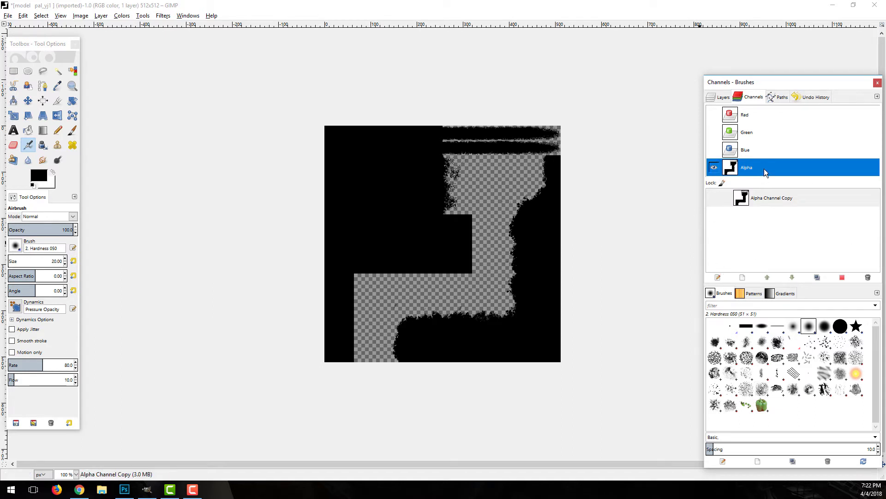
pyautogui.click(751, 169)
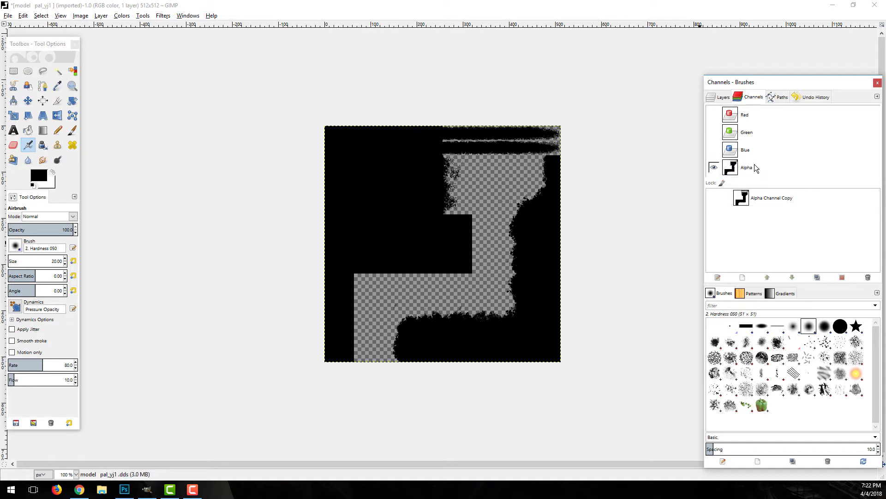
pyautogui.click(754, 164)
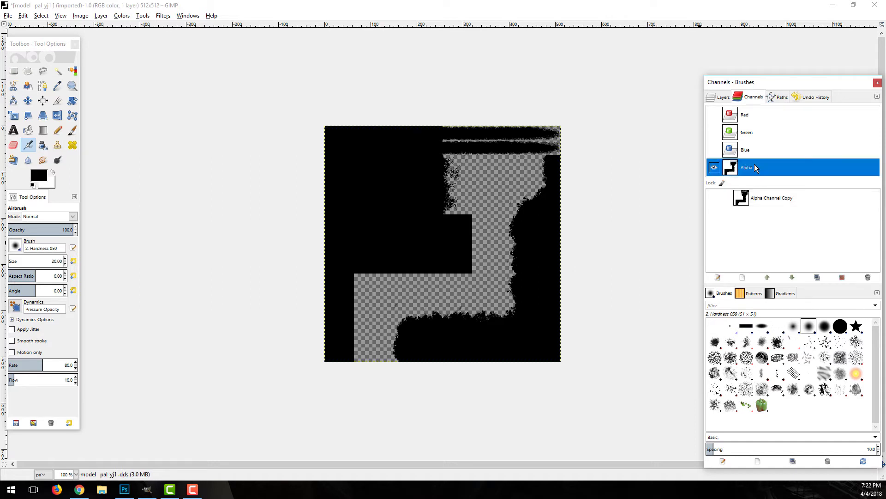
# Step: Paint the entire Alpha channel white (ffffff) using the Paintbrush at size 658.86
pyautogui.click(73, 133)
pyautogui.click(42, 174)
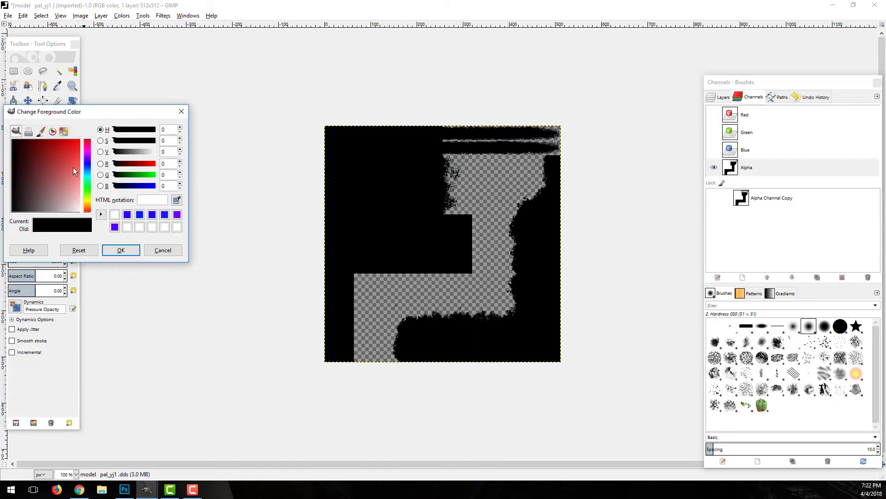
pyautogui.moveTo(54, 180); pyautogui.dragTo(86, 218)
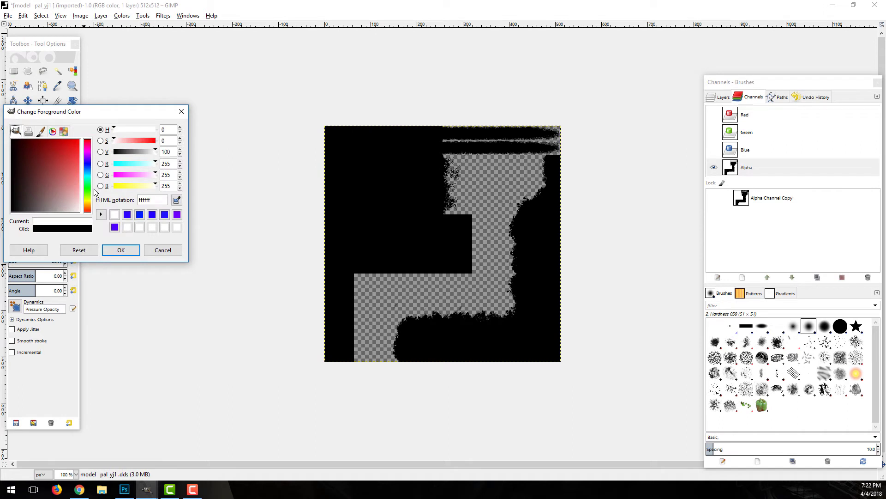
pyautogui.click(121, 250)
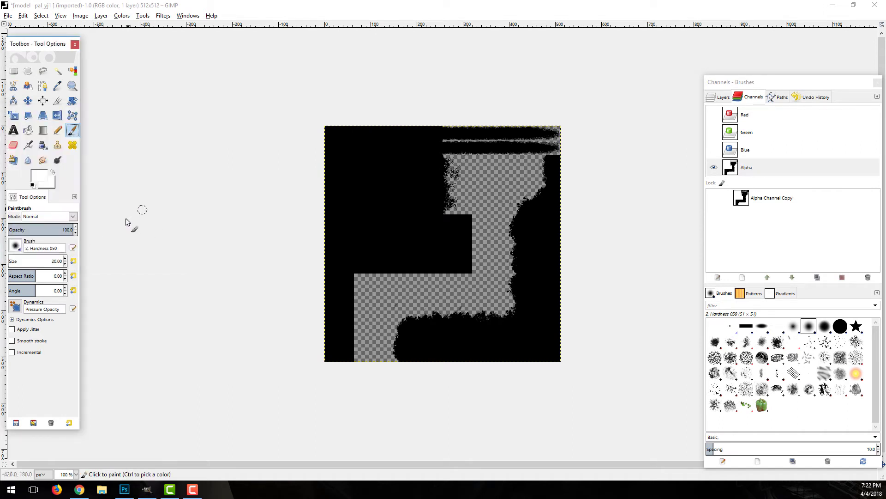
pyautogui.moveTo(60, 262)
pyautogui.mouseDown()
pyautogui.moveTo(366, 251)
pyautogui.moveTo(390, 264)
pyautogui.mouseUp()
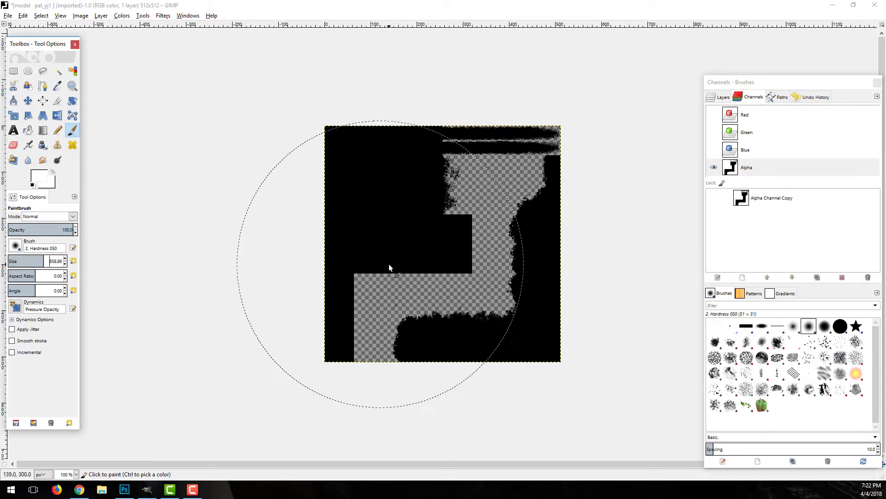
pyautogui.moveTo(435, 243)
pyautogui.mouseDown()
pyautogui.moveTo(514, 178)
pyautogui.moveTo(623, 323)
pyautogui.moveTo(576, 360)
pyautogui.moveTo(358, 166)
pyautogui.moveTo(523, 304)
pyautogui.moveTo(425, 159)
pyautogui.moveTo(448, 189)
pyautogui.mouseUp()
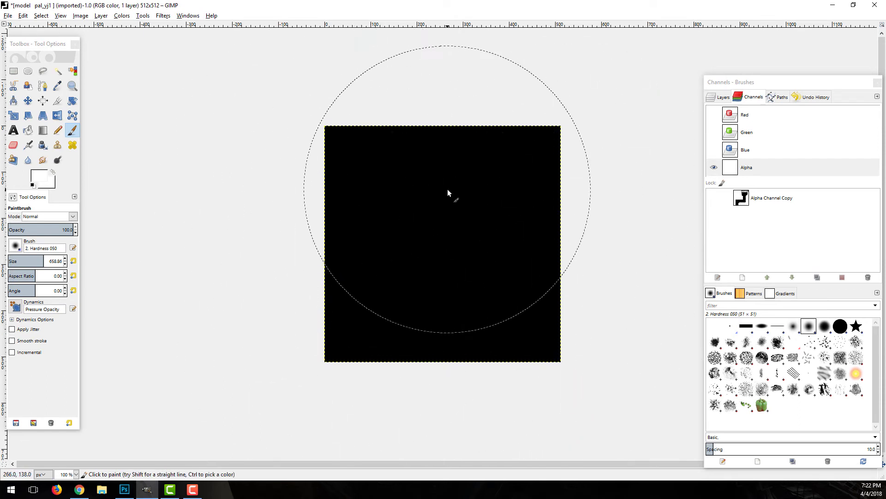
# Step: Switch to the Move tool, then show the Blue, Green and Red channels and reactivate all three for editing
pyautogui.click(29, 102)
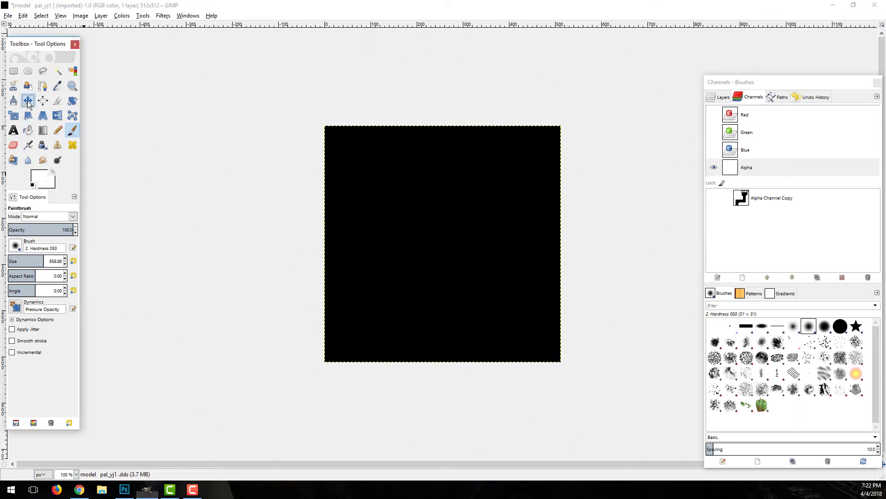
pyautogui.click(714, 150)
pyautogui.click(713, 132)
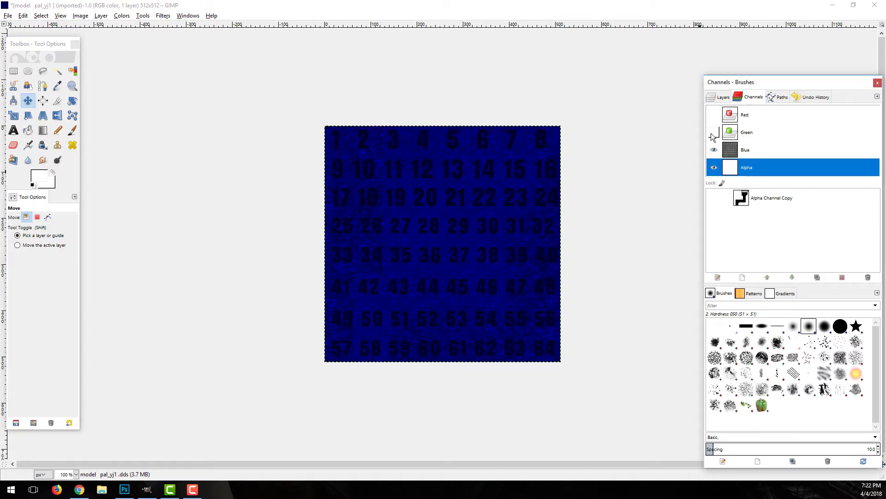
pyautogui.click(713, 115)
pyautogui.click(757, 114)
pyautogui.click(757, 134)
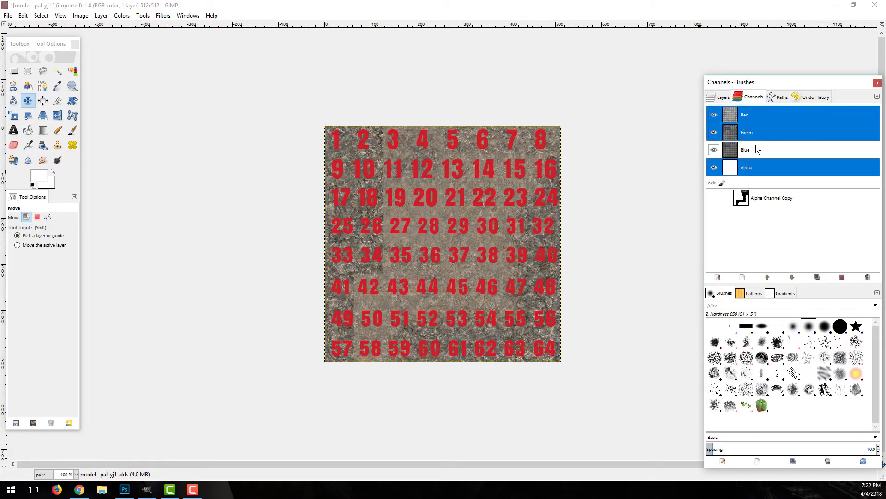
pyautogui.click(757, 150)
# Step: Look through the layer stack, selecting the two painted layers in turn and finally the base texture layer
pyautogui.click(723, 98)
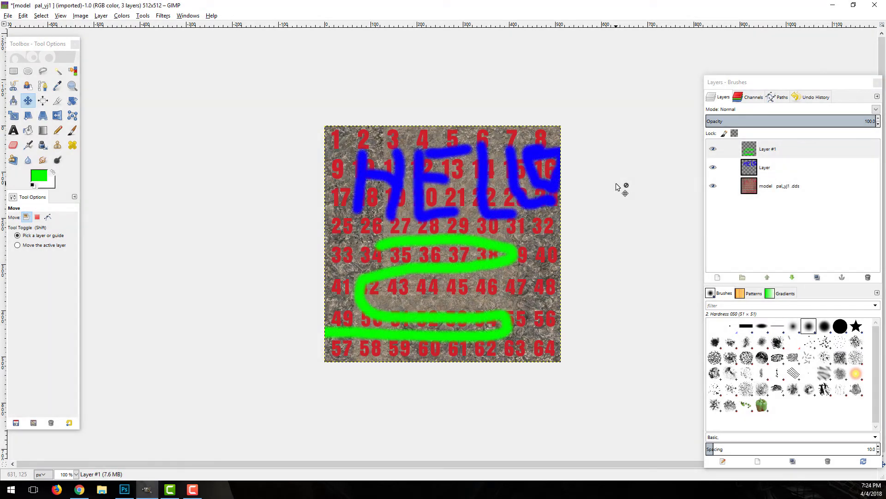
pyautogui.click(785, 162)
pyautogui.click(771, 154)
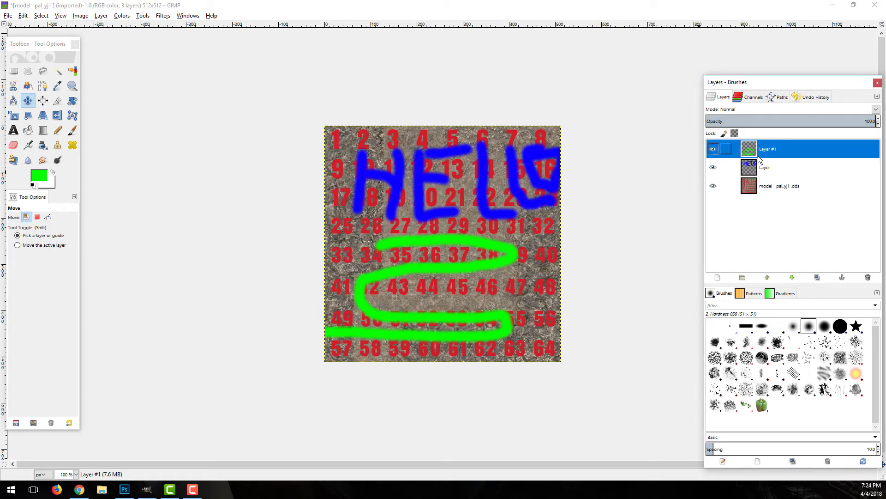
pyautogui.click(764, 170)
pyautogui.click(783, 151)
pyautogui.click(774, 167)
pyautogui.click(776, 152)
pyautogui.click(770, 167)
pyautogui.click(768, 182)
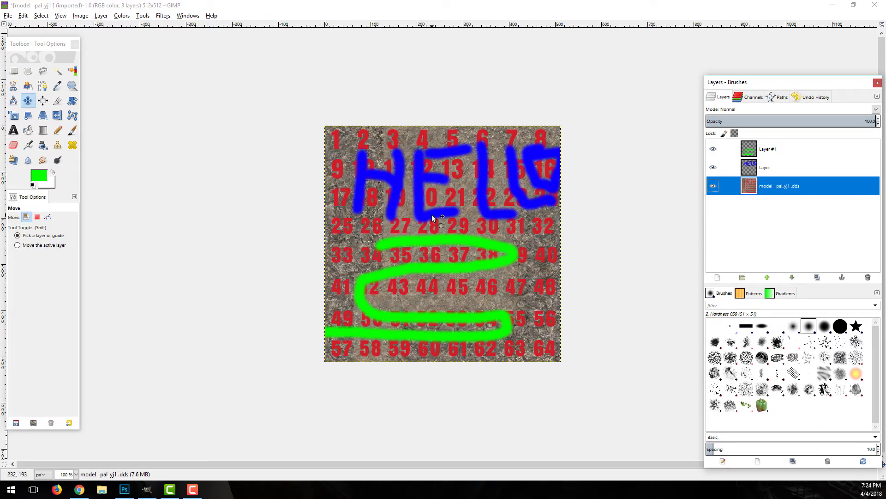
pyautogui.click(8, 17)
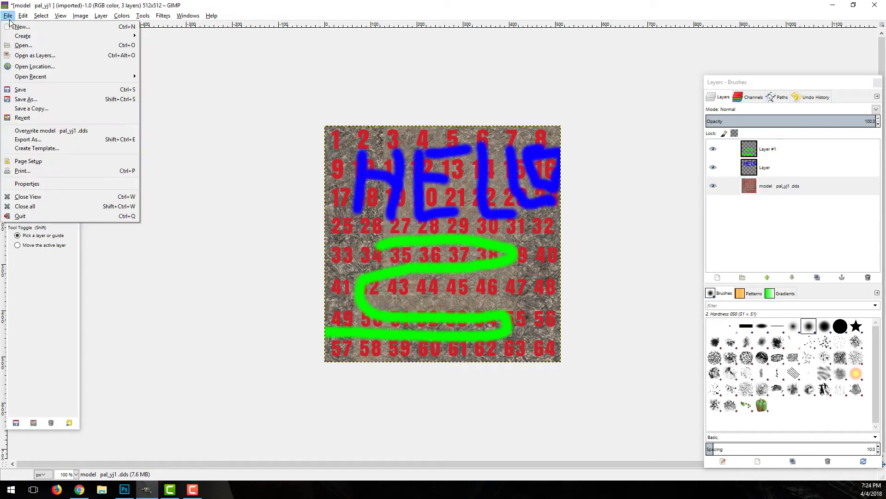
pyautogui.click(26, 99)
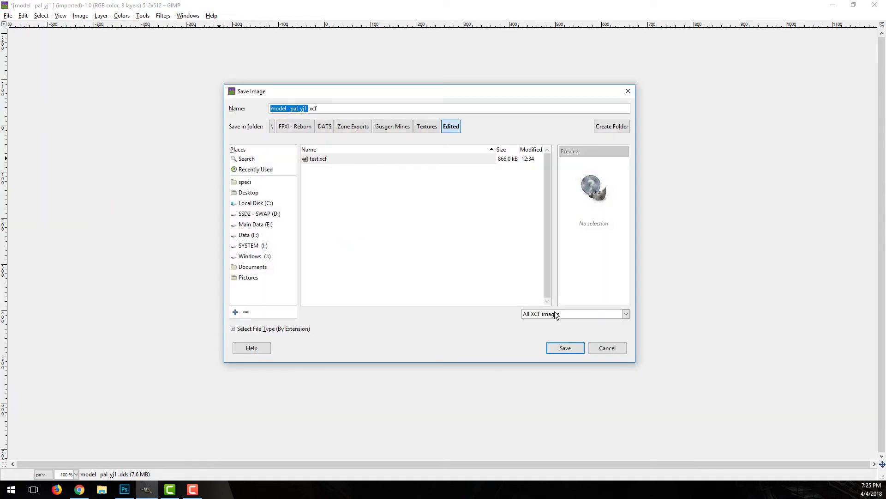
pyautogui.click(626, 313)
pyautogui.click(546, 356)
pyautogui.click(608, 349)
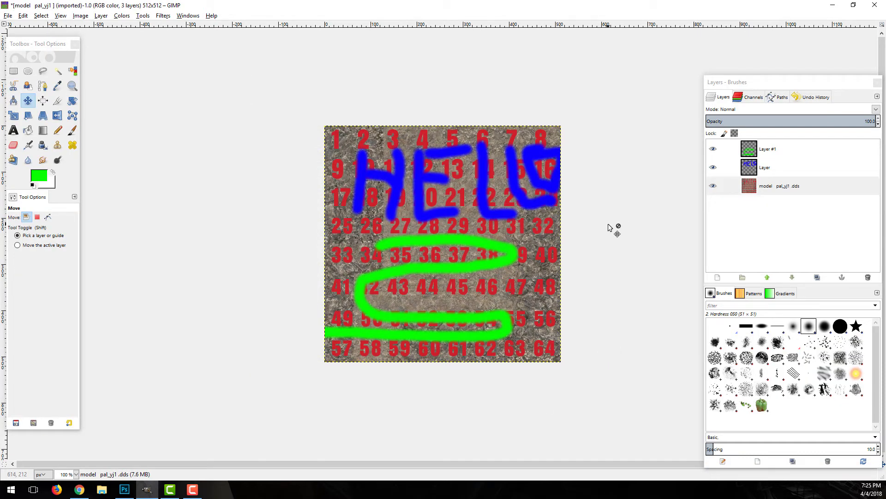
# Step: Flatten the image and add a layer mask to the flattened layer, initialized from the Alpha Channel Copy channel without inverting it
pyautogui.click(80, 17)
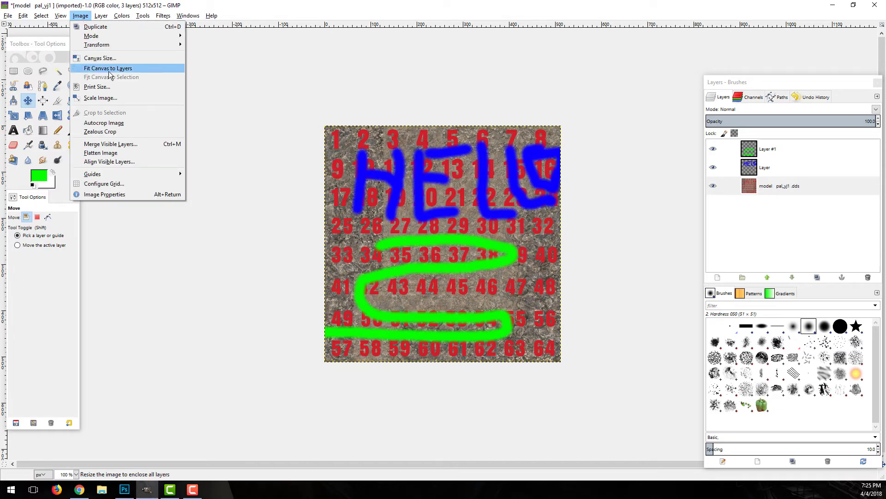
pyautogui.click(109, 155)
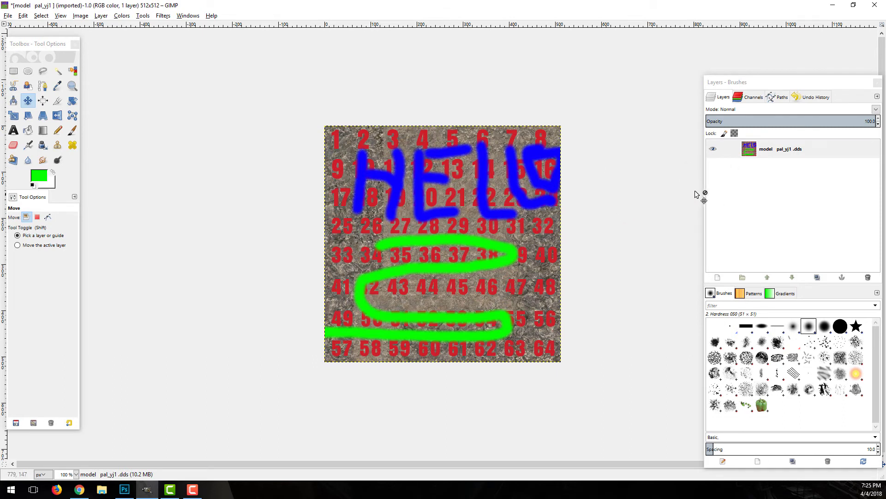
pyautogui.rightClick(780, 152)
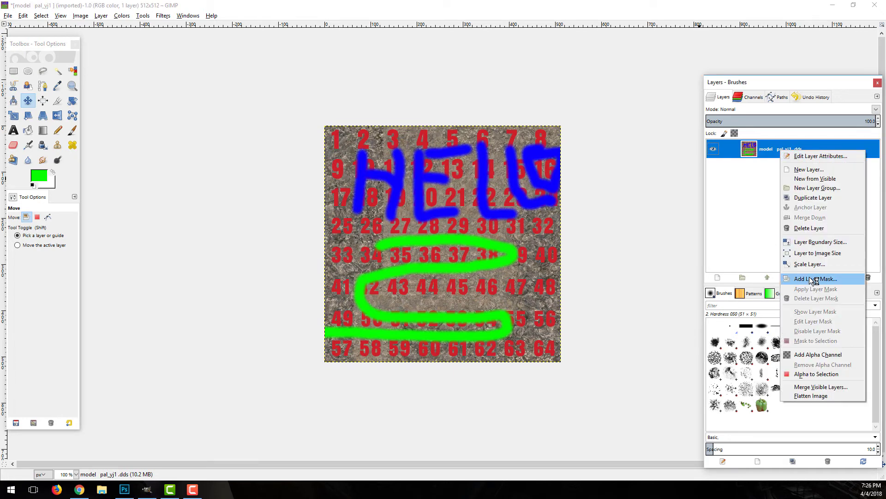
pyautogui.click(839, 283)
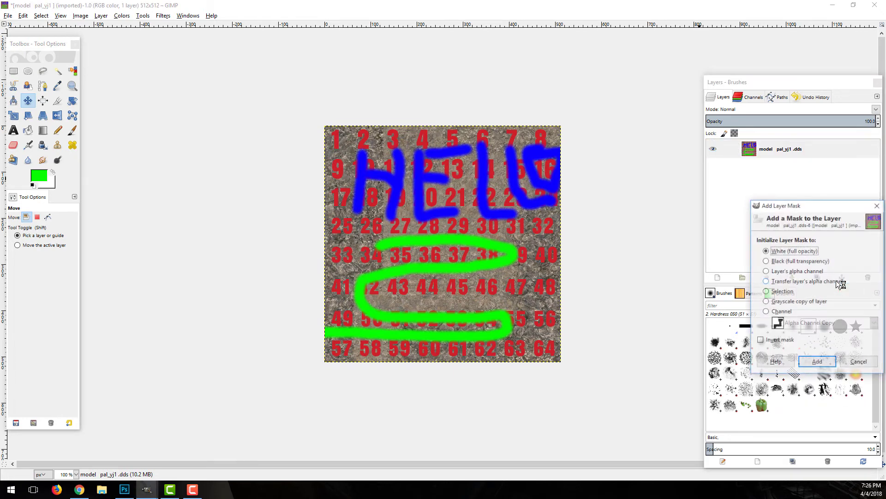
pyautogui.click(778, 312)
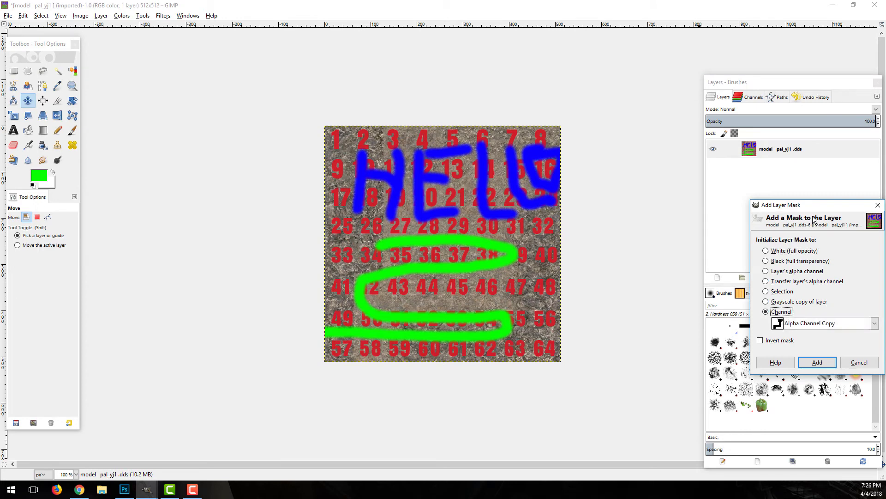
pyautogui.moveTo(807, 202); pyautogui.dragTo(786, 162)
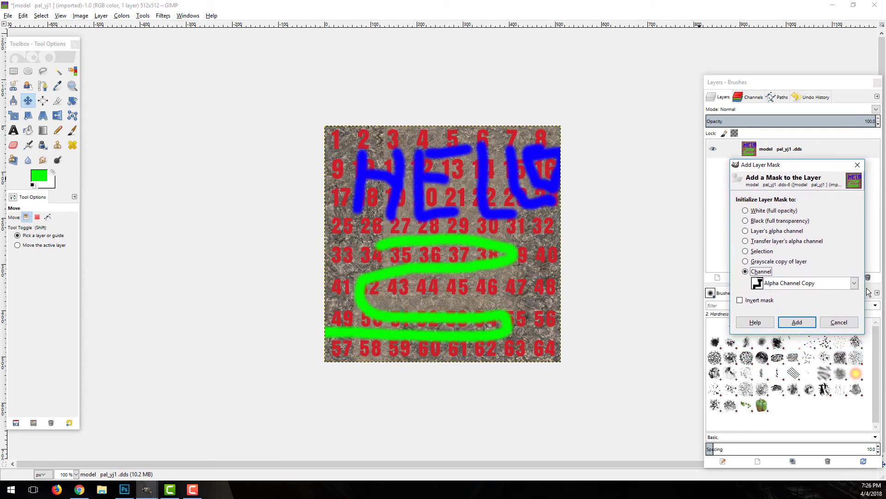
pyautogui.click(855, 283)
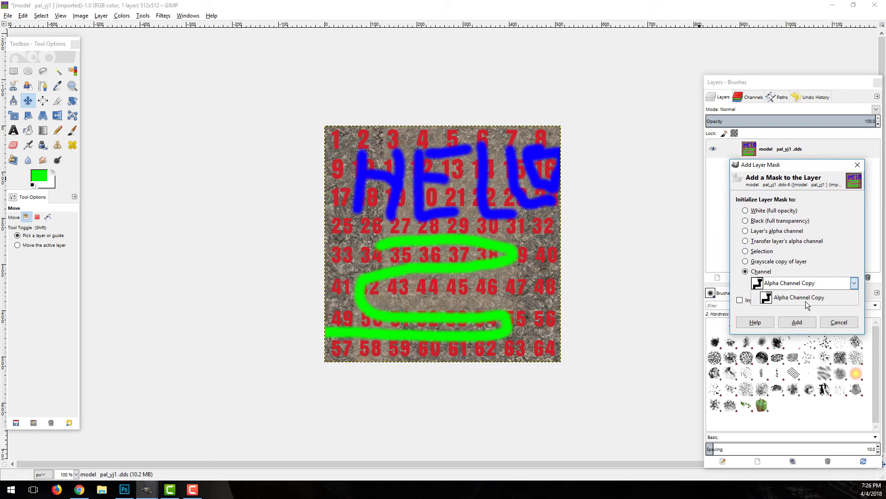
pyautogui.click(854, 283)
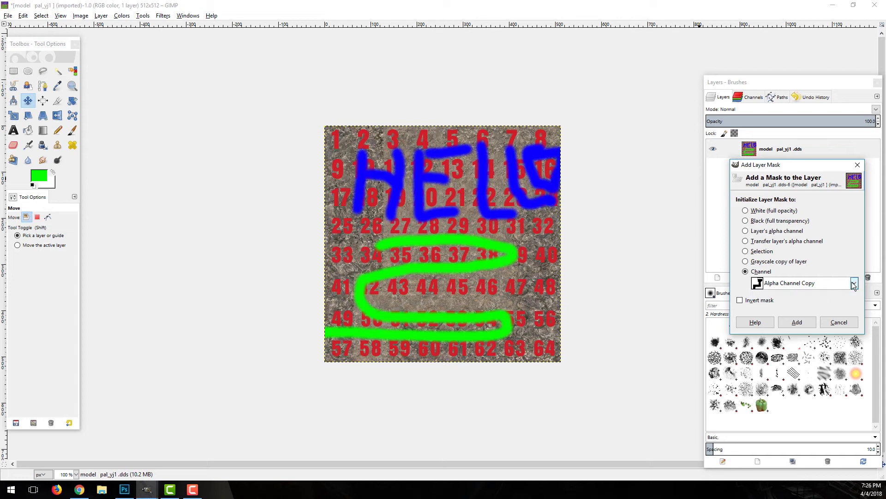
pyautogui.click(797, 322)
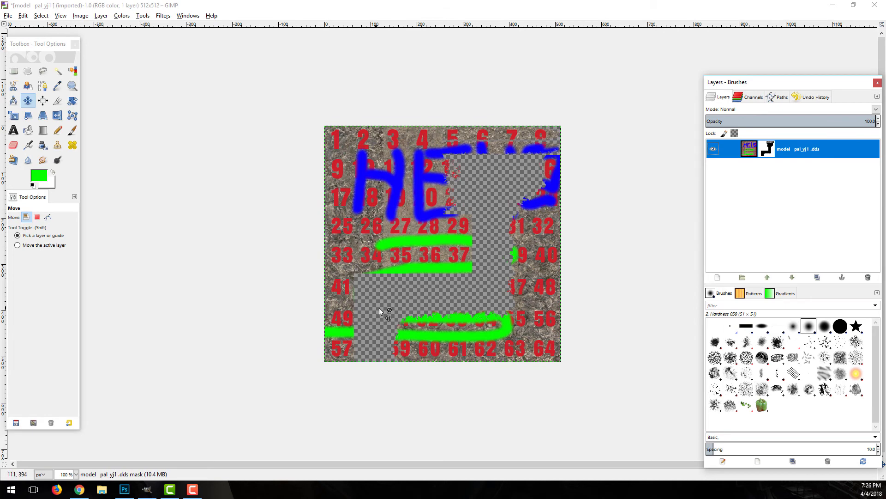
# Step: Apply the layer mask to the texture layer and check the Alpha channel in the channel list before returning to the layers
pyautogui.rightClick(772, 152)
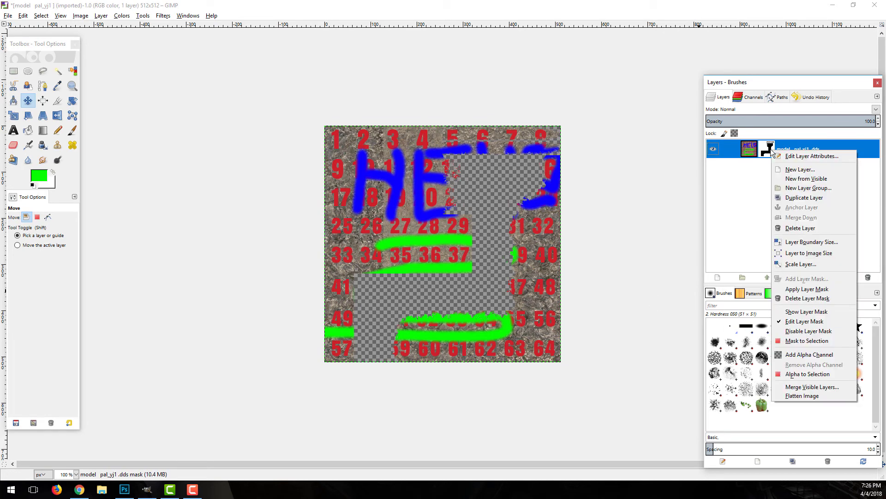
pyautogui.click(792, 290)
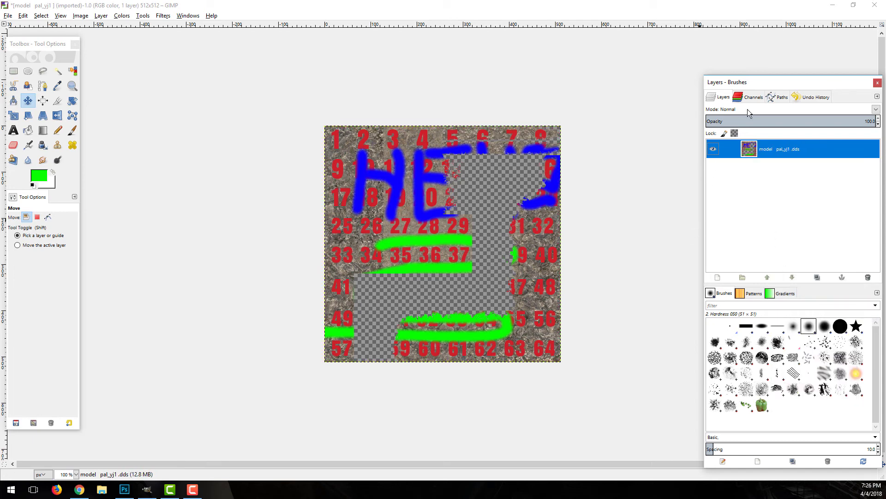
pyautogui.click(757, 97)
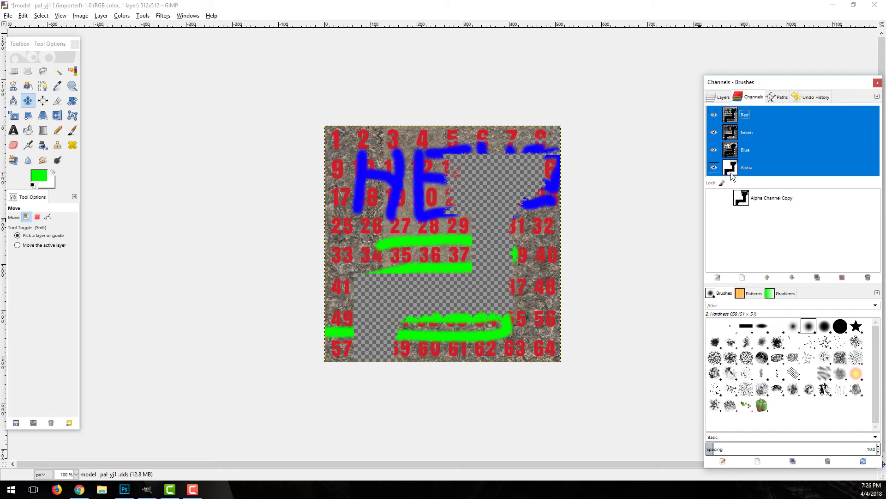
pyautogui.moveTo(730, 173); pyautogui.dragTo(616, 186)
pyautogui.click(711, 99)
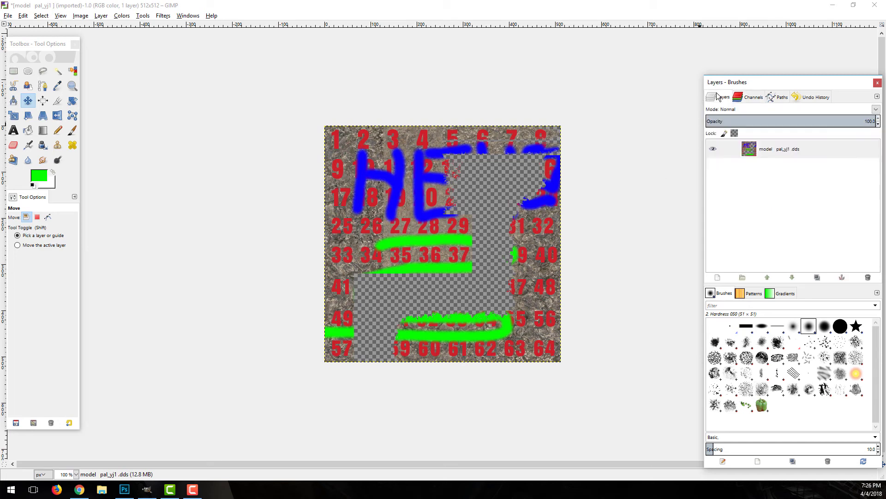
# Step: Start exporting the image as test3.dds in the Edited folder
pyautogui.click(8, 16)
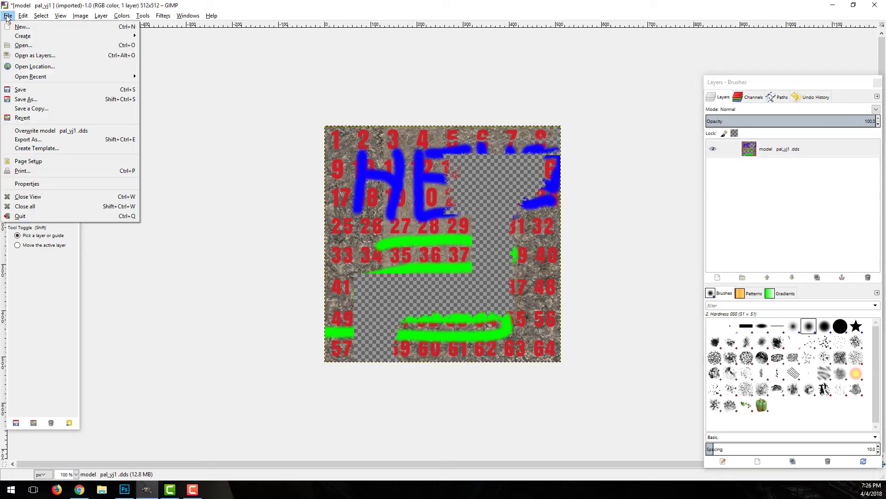
pyautogui.click(37, 140)
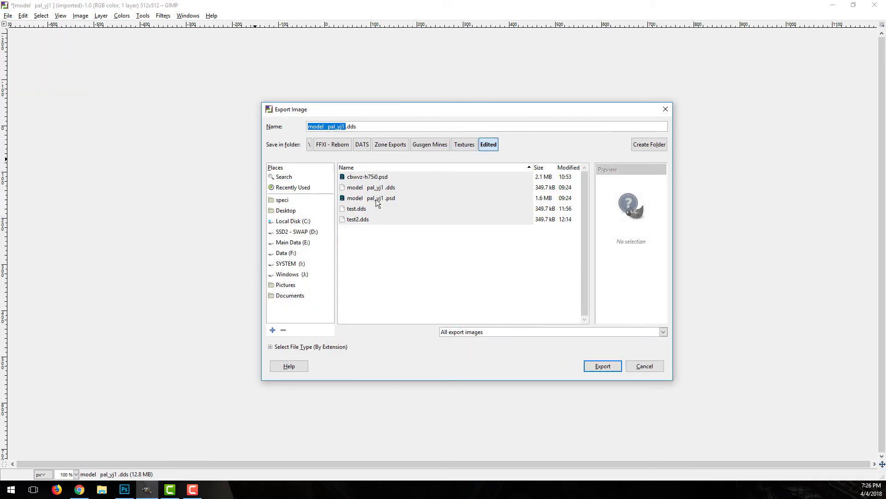
pyautogui.write('test3')
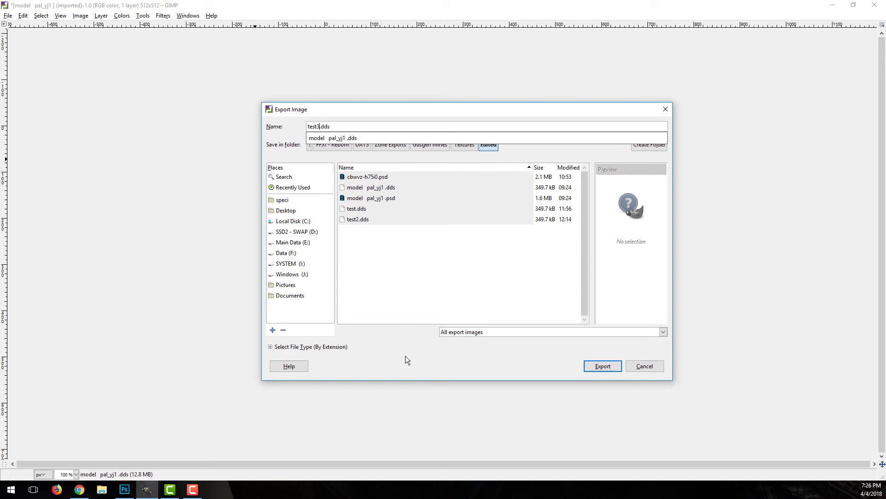
pyautogui.click(333, 127)
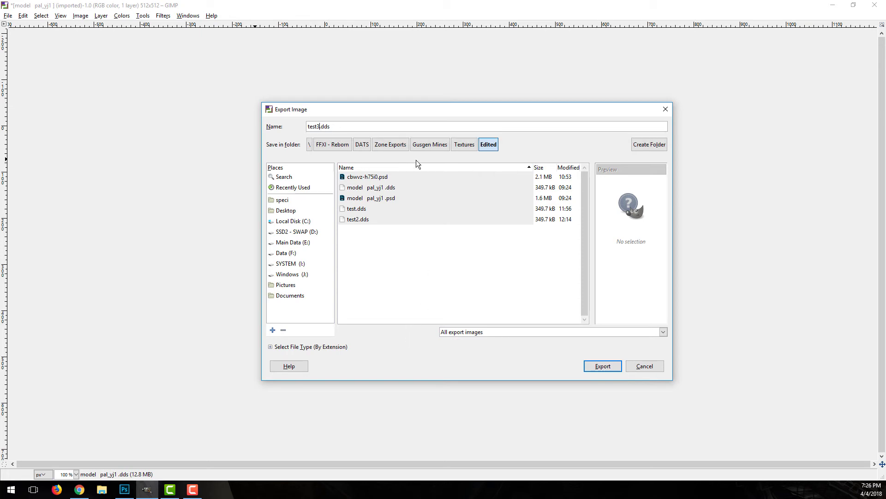
pyautogui.click(602, 366)
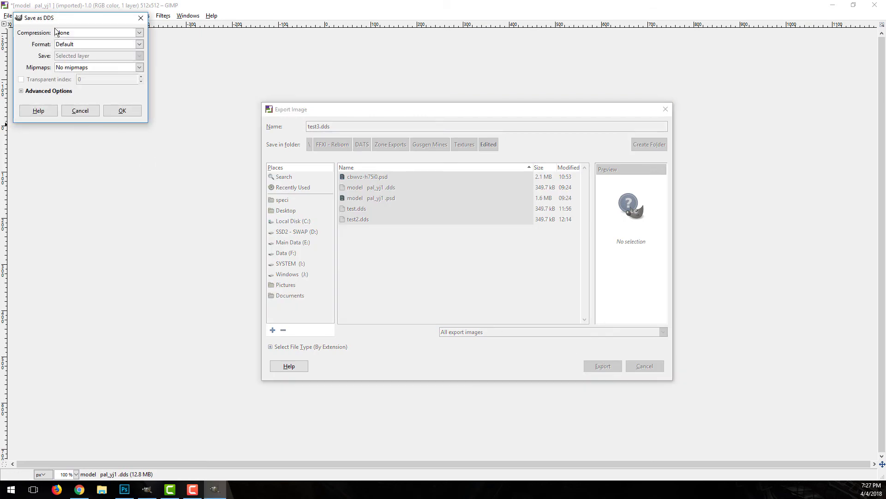
# Step: Set the DDS compression to BC2 / DXT3 and mipmaps to Generate mipmaps, and complete the export
pyautogui.moveTo(76, 22); pyautogui.dragTo(430, 168)
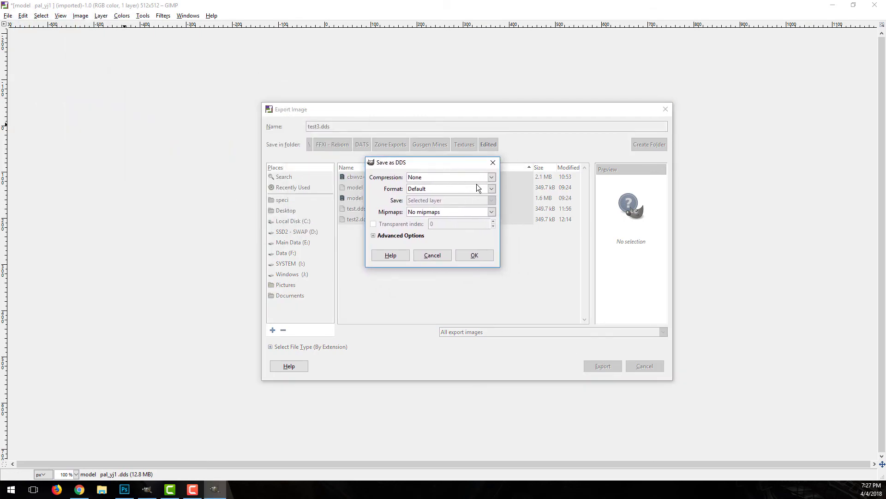
pyautogui.click(492, 178)
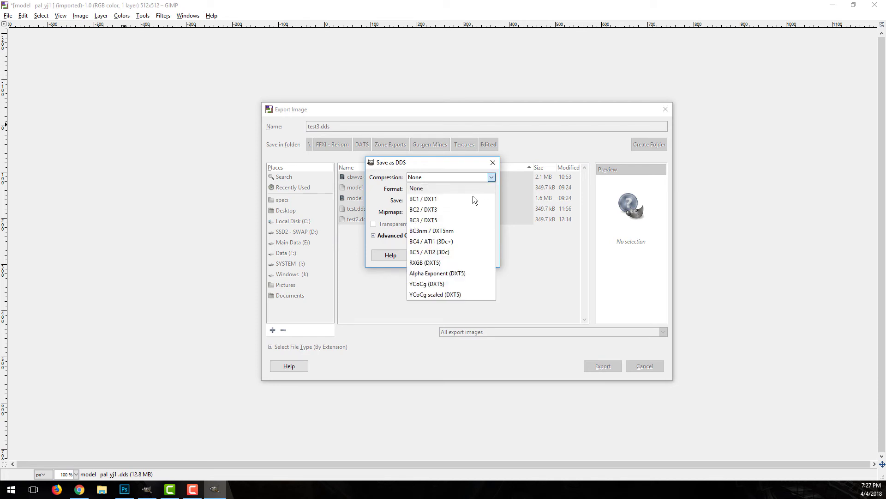
pyautogui.click(446, 210)
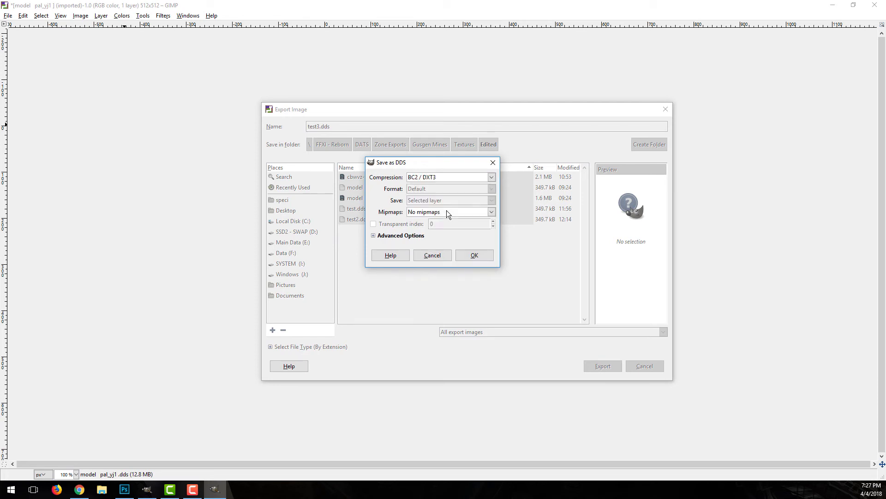
pyautogui.click(489, 214)
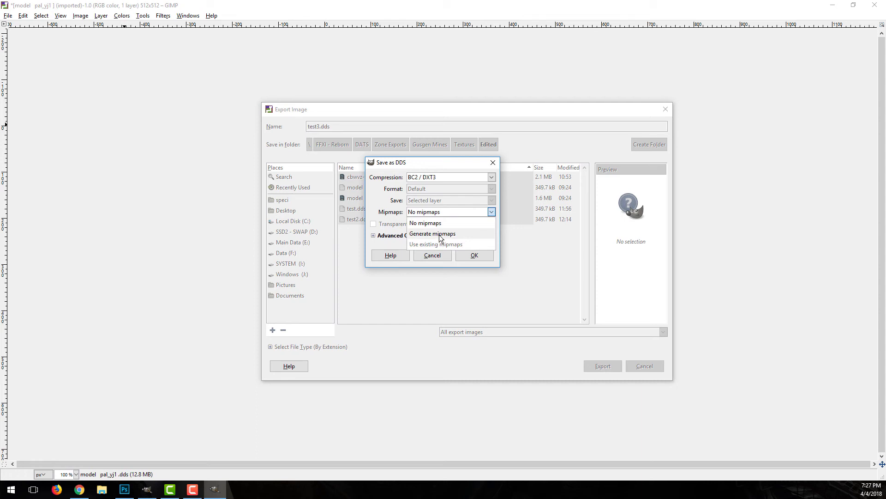
pyautogui.click(440, 236)
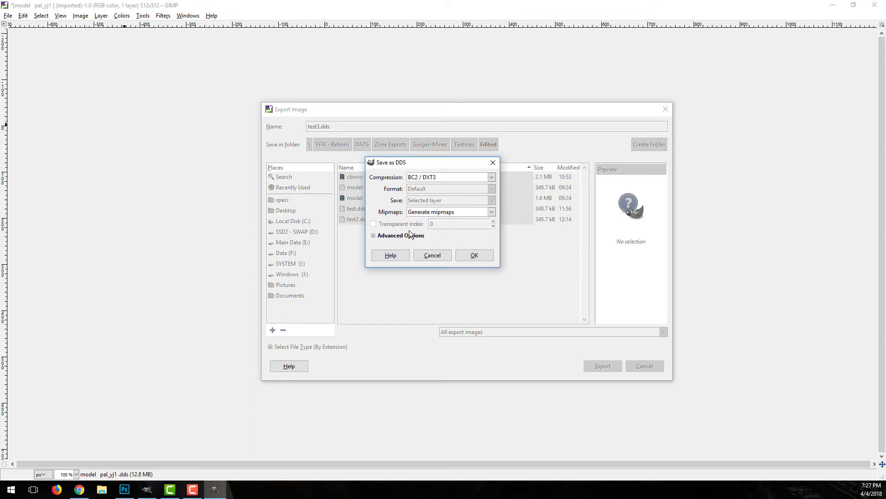
pyautogui.click(475, 255)
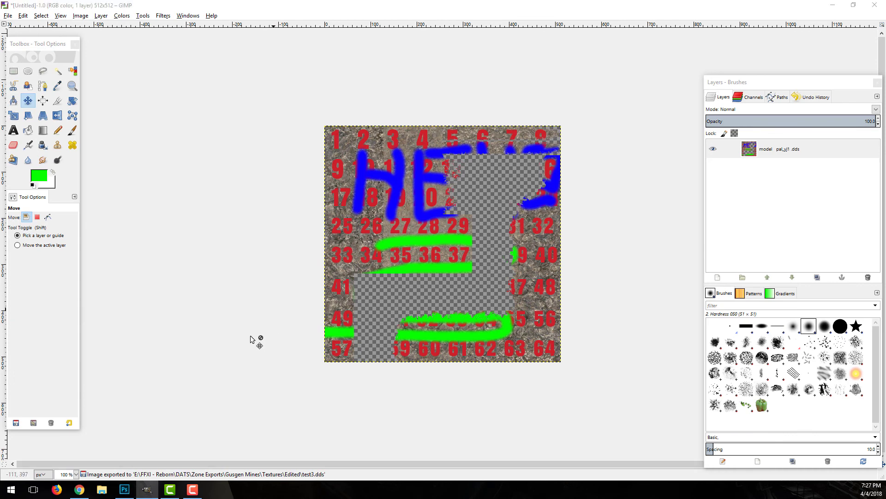
# Step: Switch to Photoshop, open test3.dds from the Edited folder using default sizes, and display its Alpha 1 channel alone
pyautogui.hotkey('alt', 'Tab')
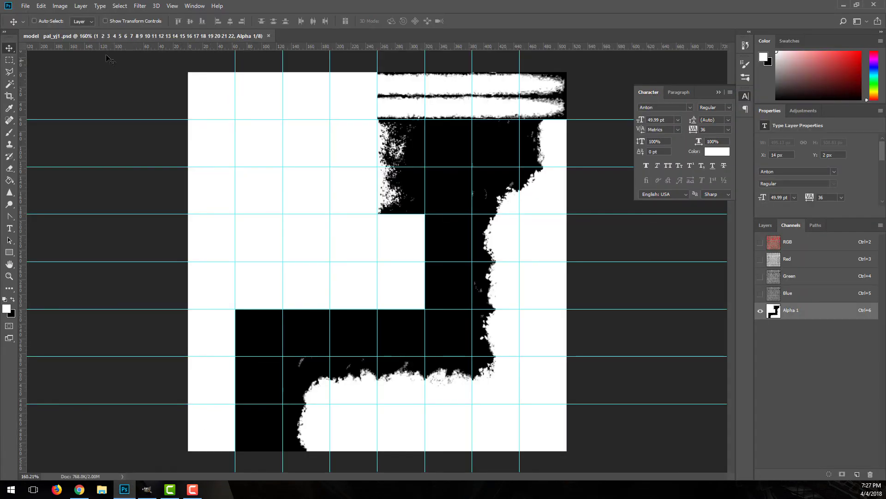
pyautogui.click(26, 5)
pyautogui.click(43, 25)
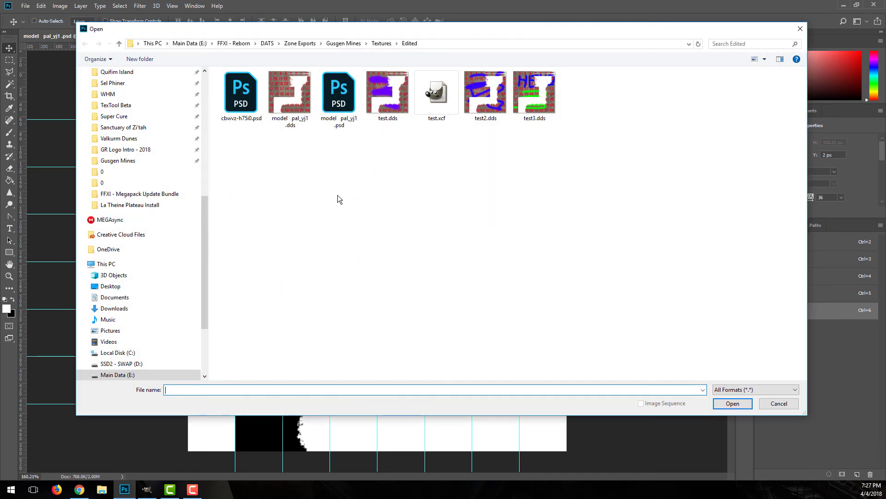
pyautogui.doubleClick(537, 96)
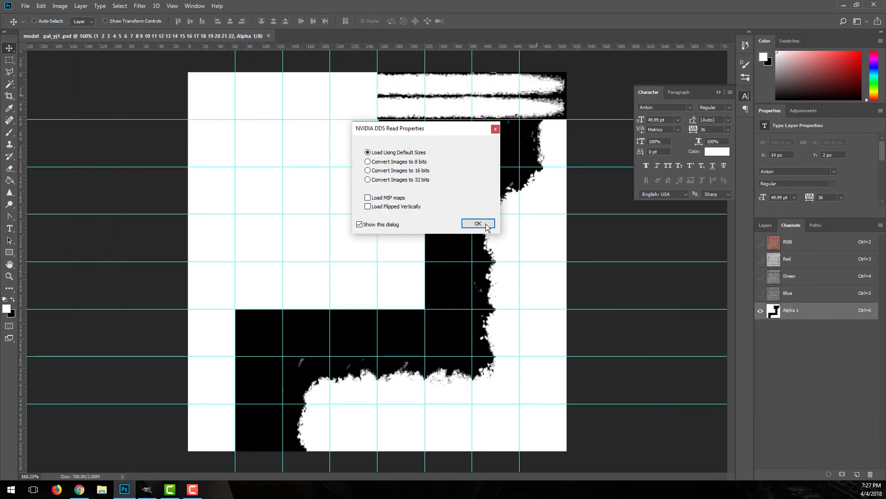
pyautogui.click(485, 227)
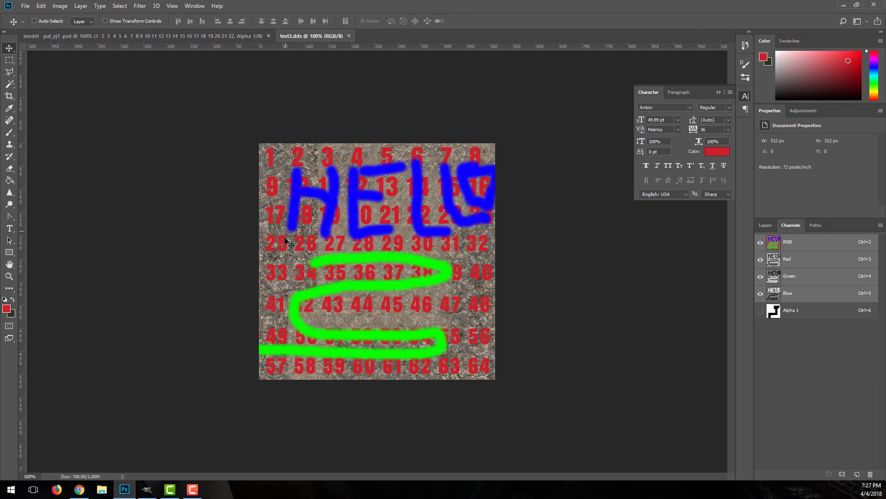
pyautogui.click(775, 318)
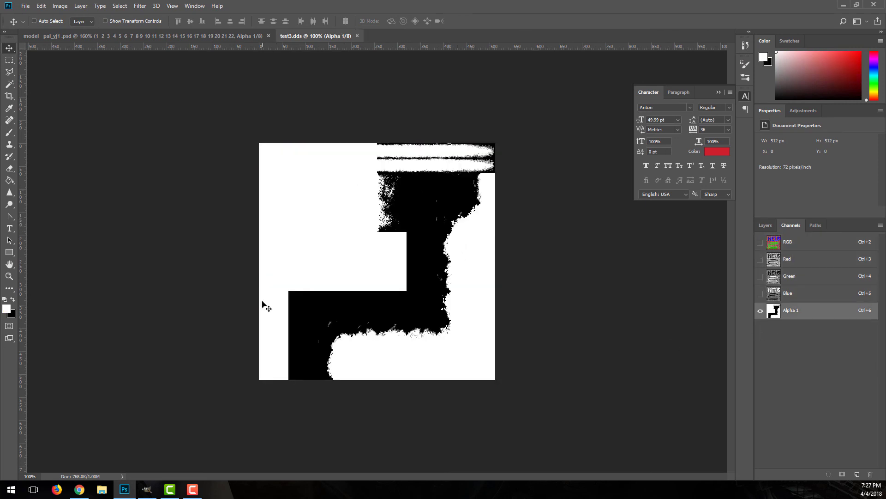